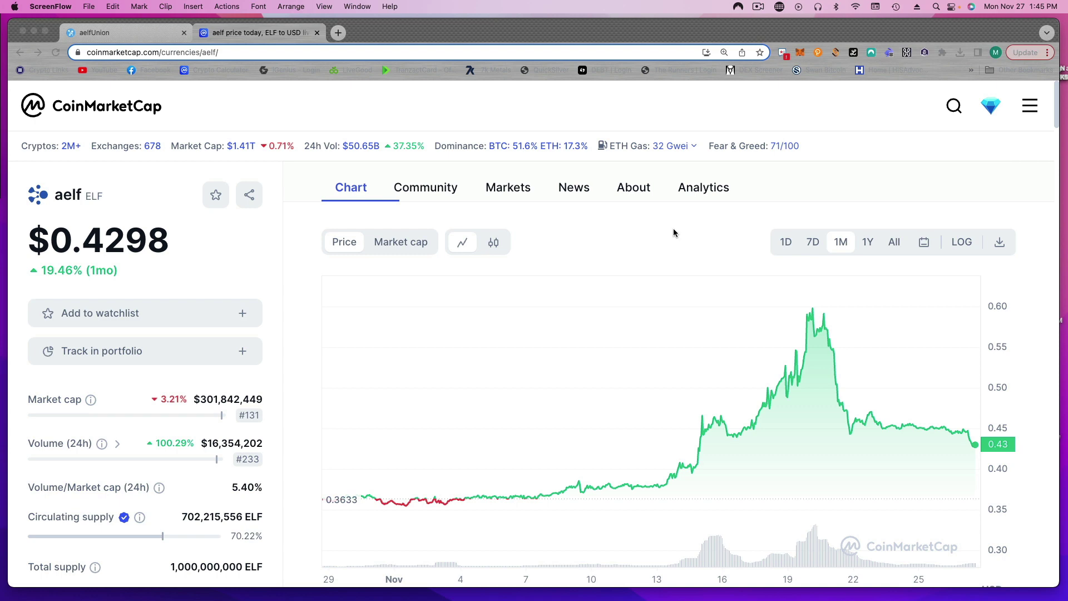
# Look over ELF's 1M price chart on CoinMarketCap, then switch to the aelfUnion tab showing 307.29 USD assets.
pyautogui.click(810, 329)
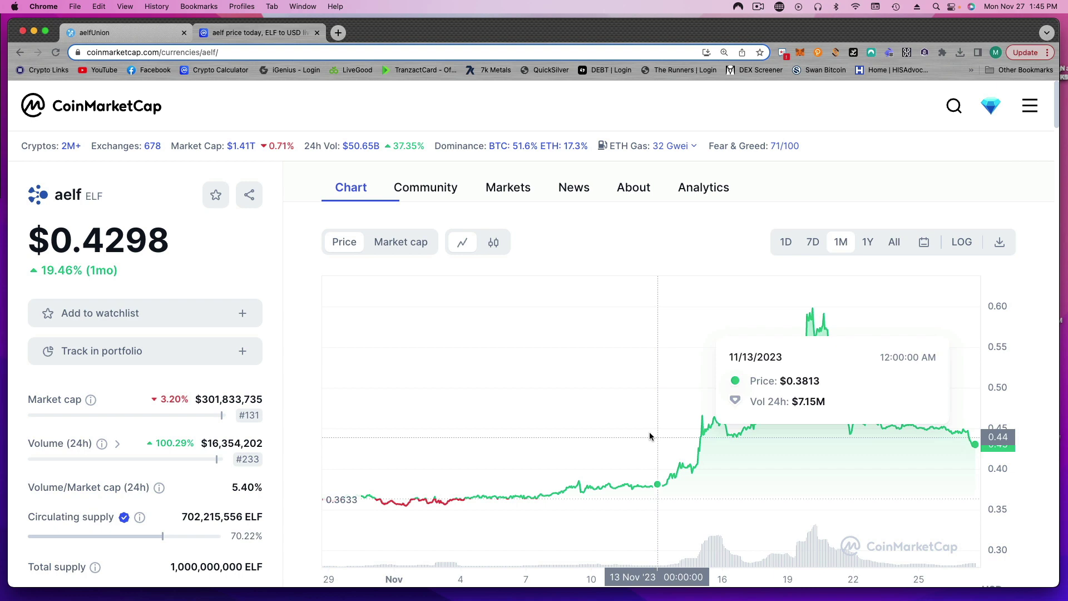
pyautogui.click(143, 34)
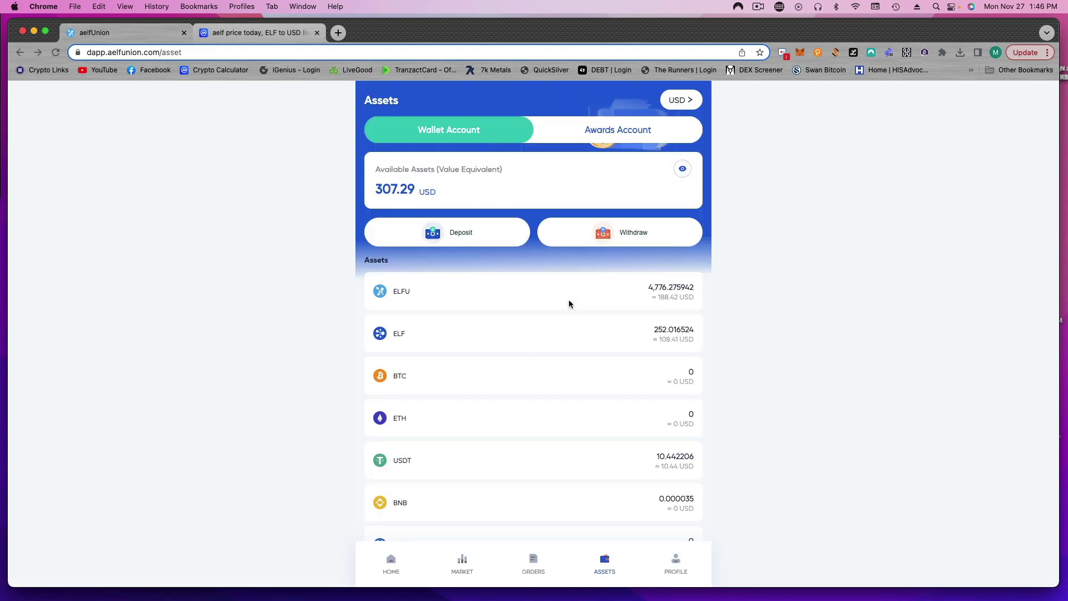
# Check the Awards and Wallet balances and the order records, then open the ELF details (252.016524 ELF).
pyautogui.click(610, 126)
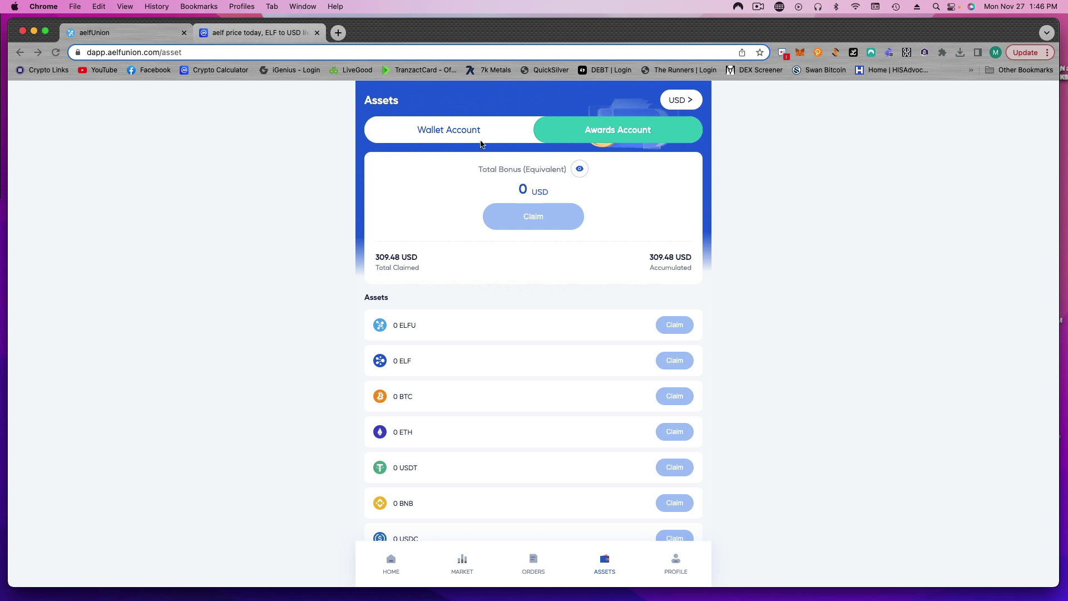
pyautogui.click(480, 130)
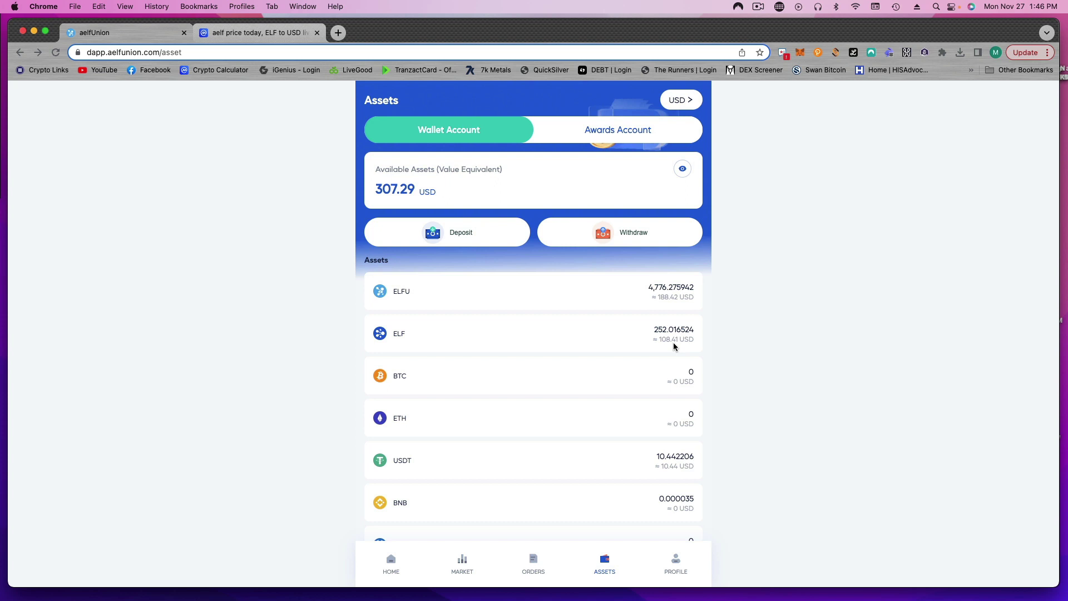
pyautogui.click(539, 563)
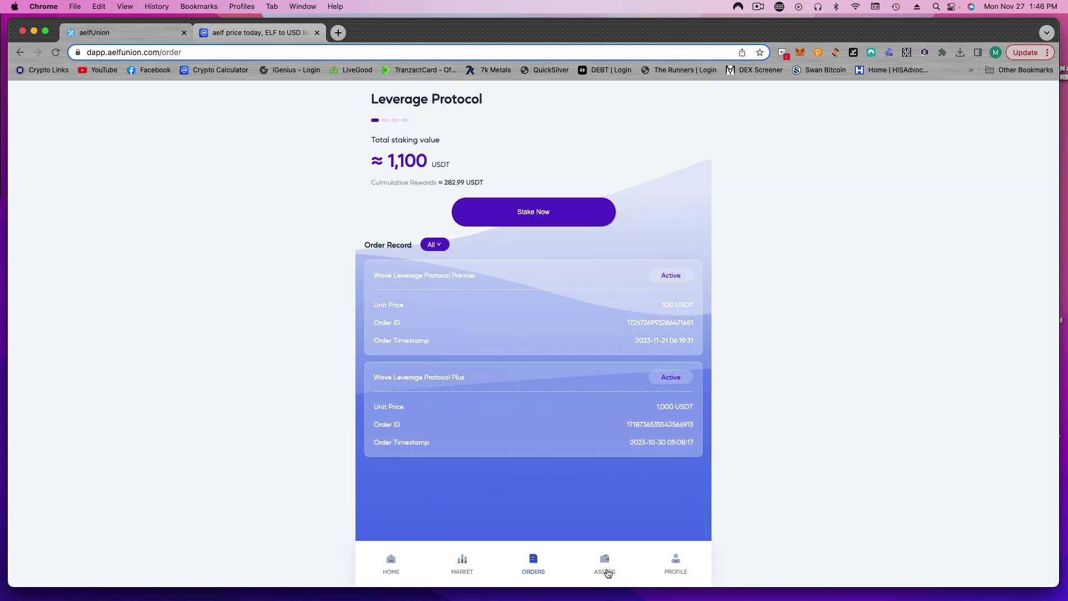
pyautogui.click(608, 574)
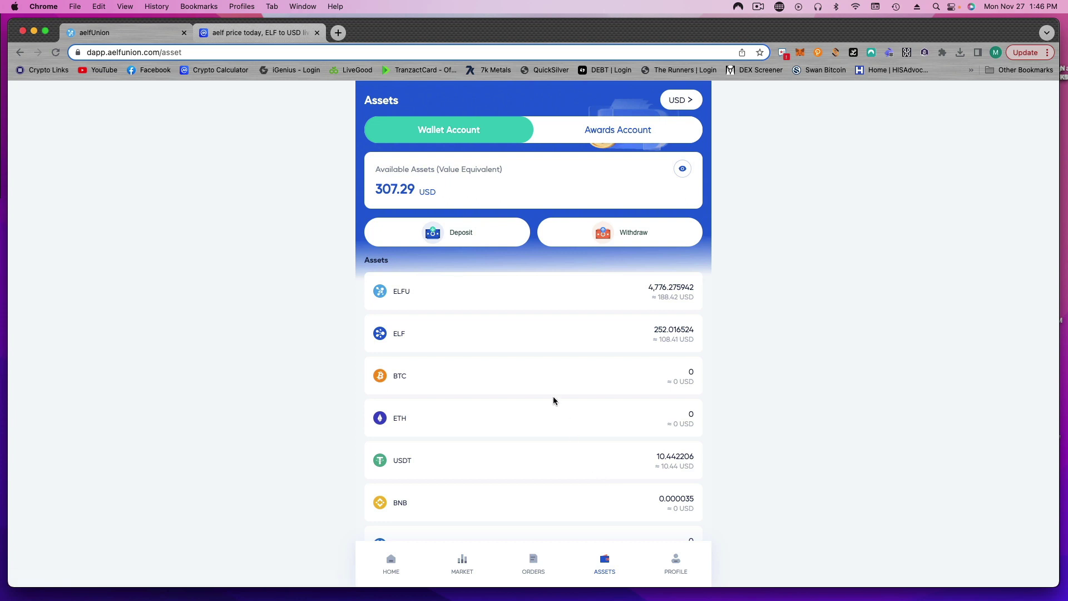
pyautogui.click(648, 333)
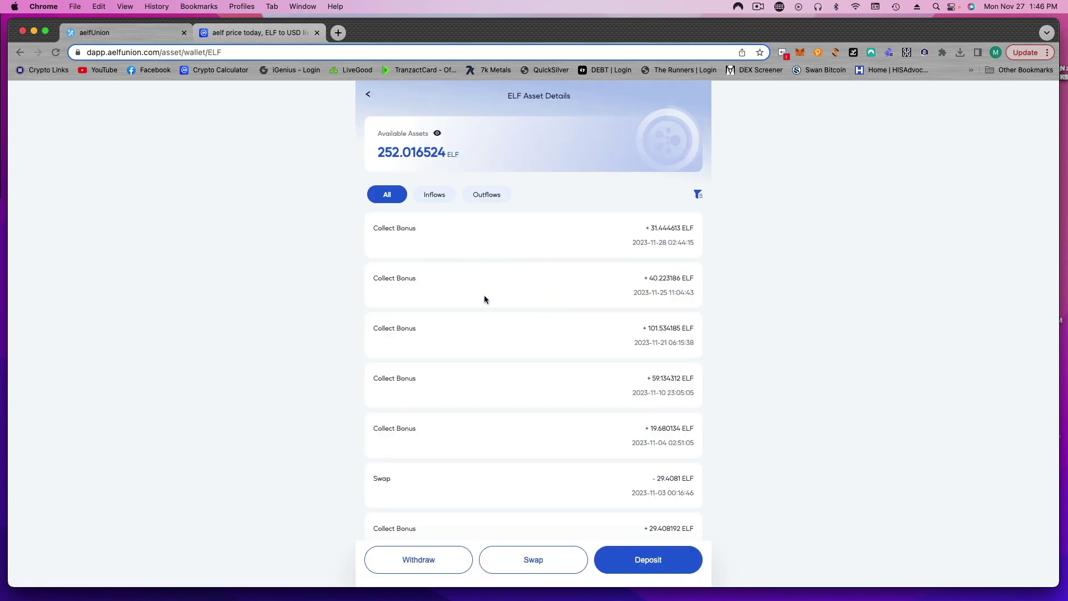
# Swap all 252.0165 ELF for USDT and enter the six-digit security password.
pyautogui.click(517, 558)
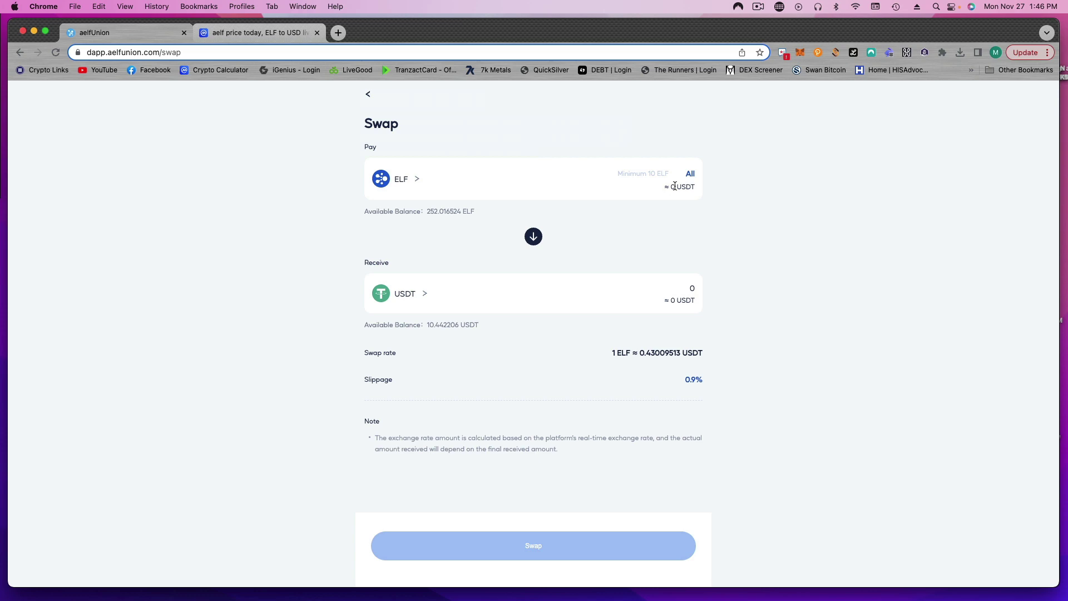
pyautogui.click(691, 174)
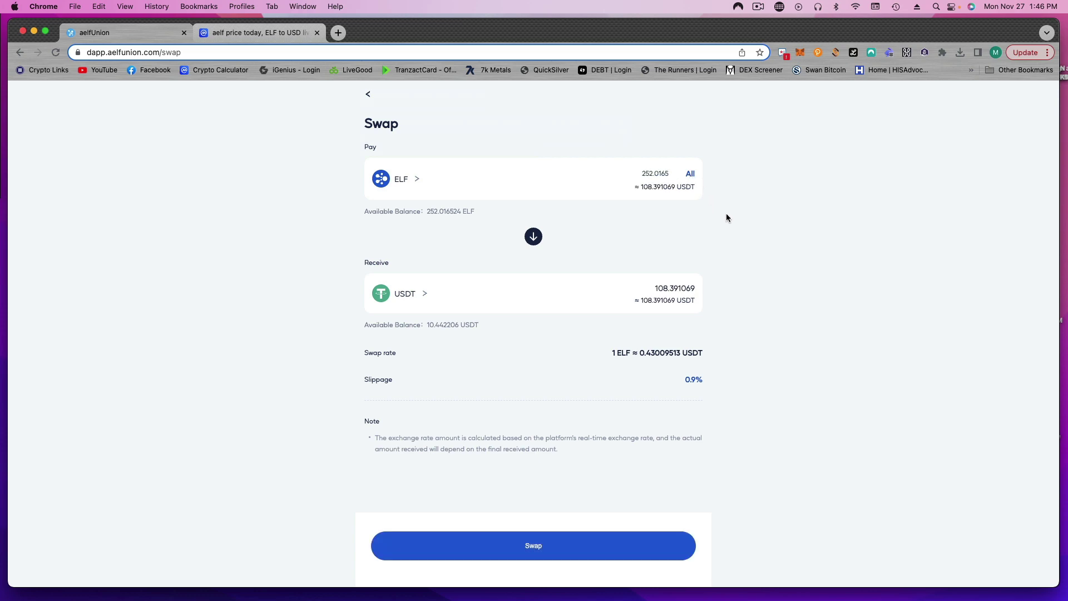
pyautogui.click(538, 551)
pyautogui.write('00')
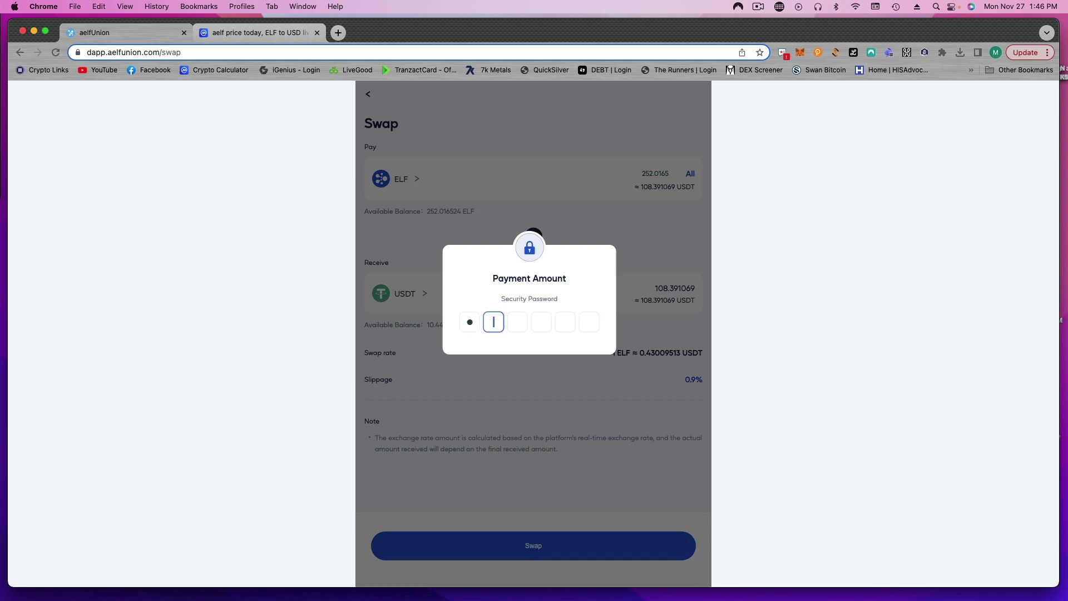
pyautogui.press('BackSpace')
pyautogui.press('BackSpace')
pyautogui.write('000000')
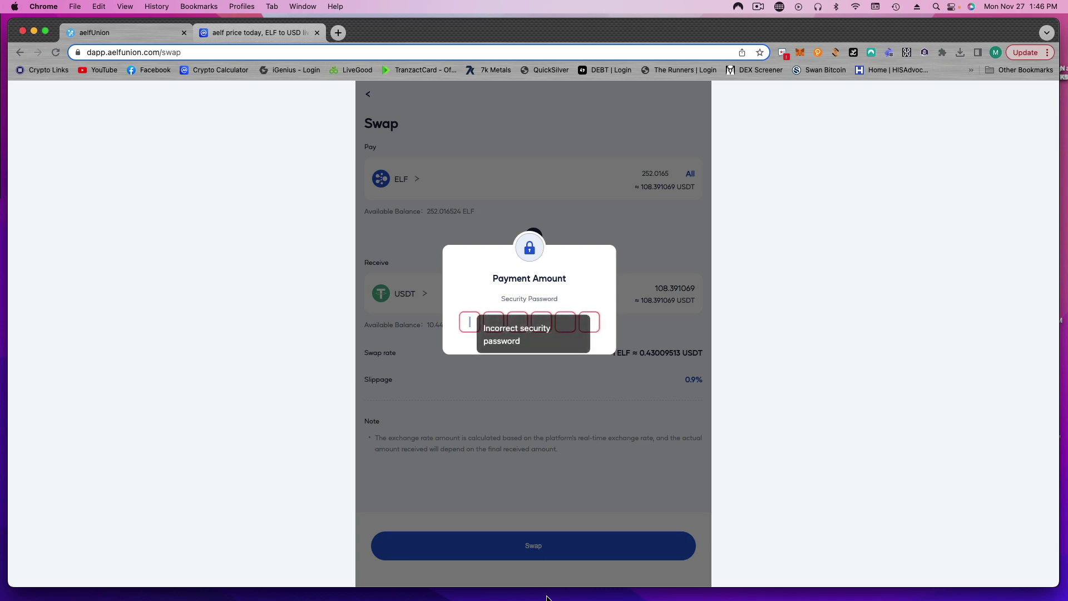
pyautogui.write('000000')
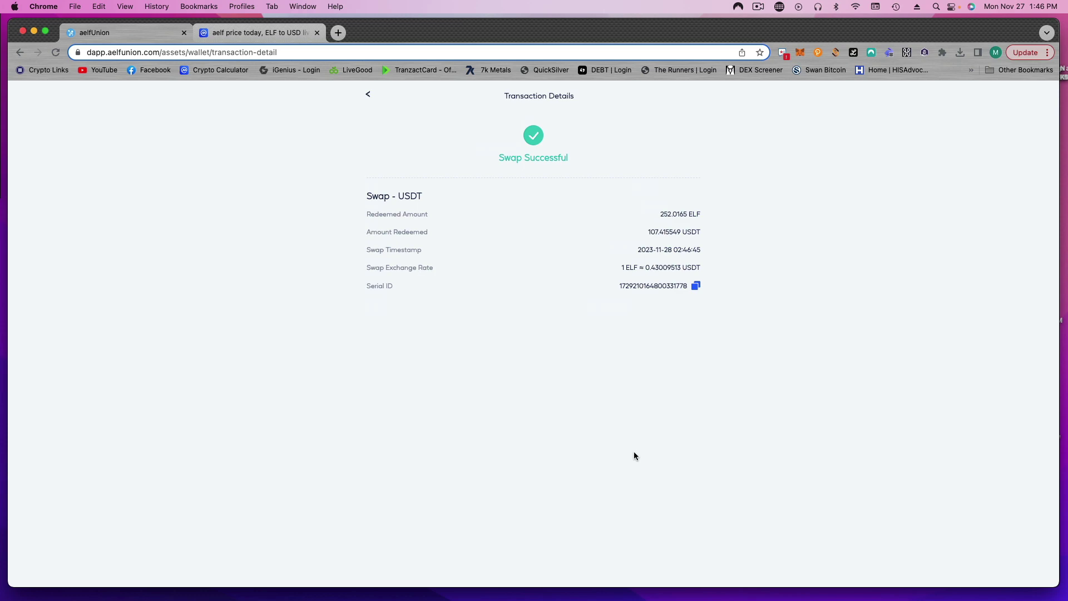
# Navigate back to the assets overview, now listing 117.857756 USDT and 0.000024 ELF.
pyautogui.click(369, 95)
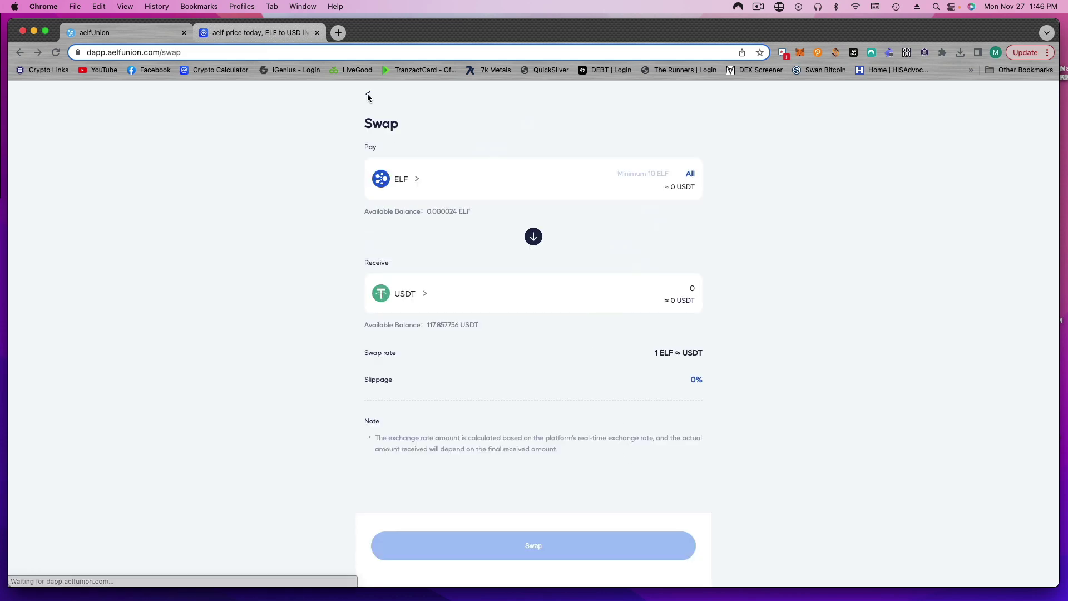
pyautogui.click(367, 95)
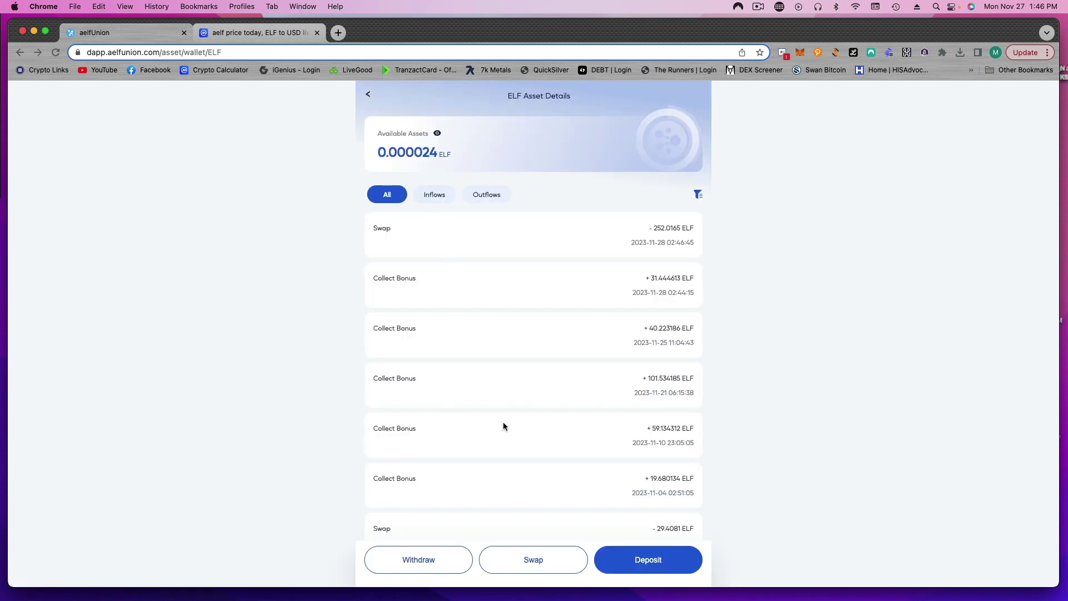
pyautogui.click(368, 94)
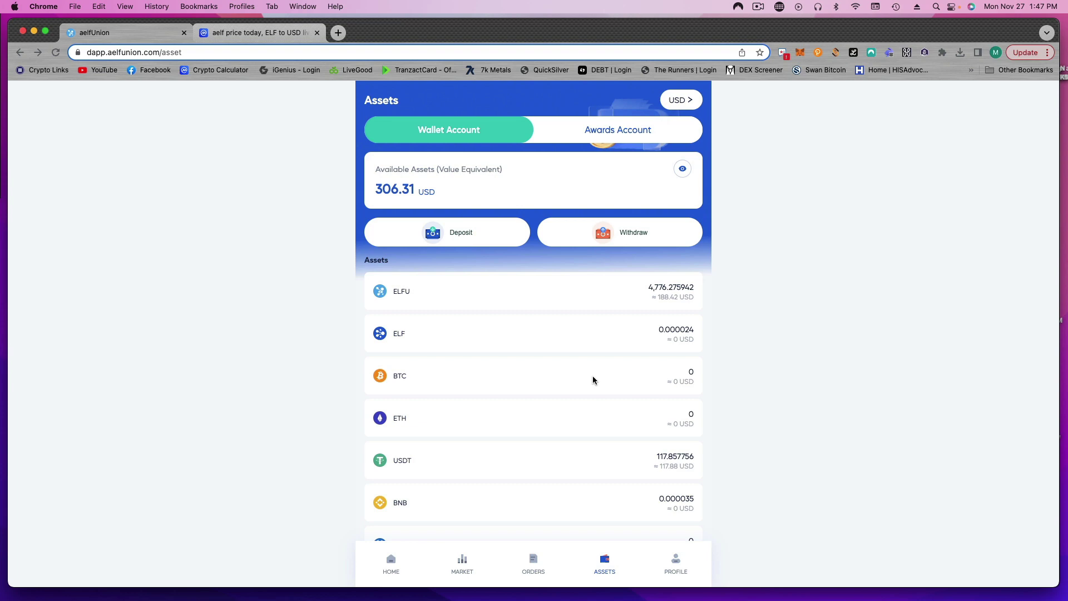
# Go to HOME and bring up the Staking Pool's Wave Leverage Protocol paying with USDT.
pyautogui.click(389, 559)
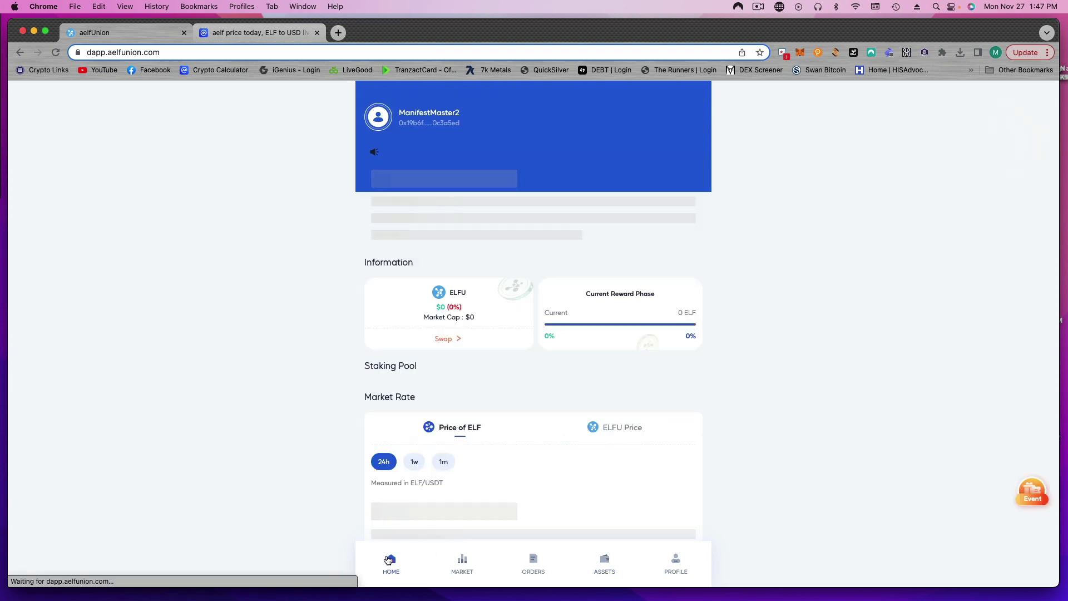
pyautogui.scroll(-4, 603, 401)
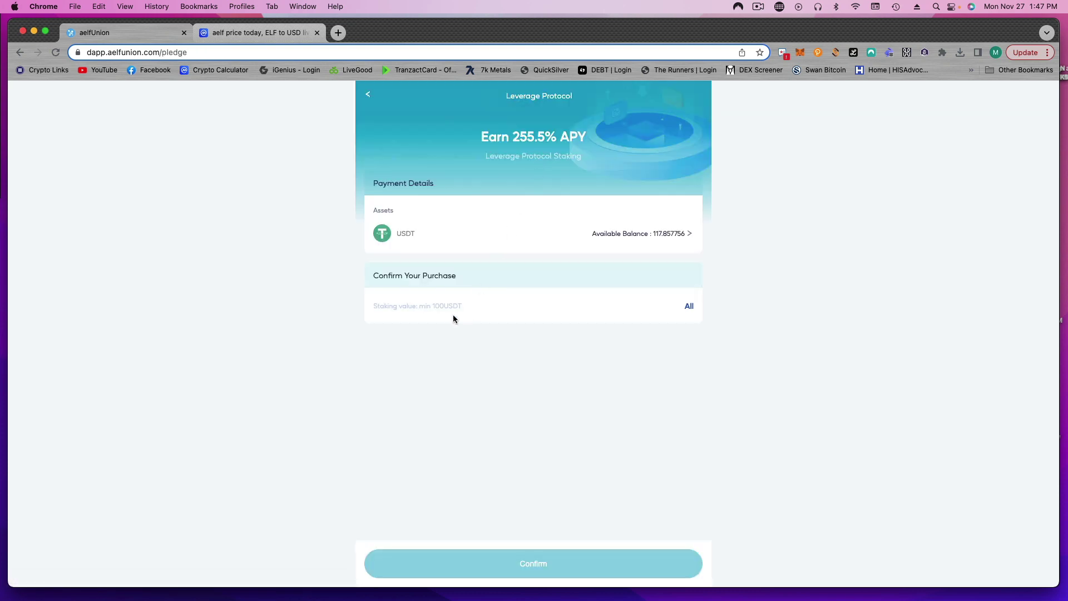
# Stake 117 USDT in Wave Leverage Protocol Premier, confirming with the security password, then return home.
pyautogui.click(689, 307)
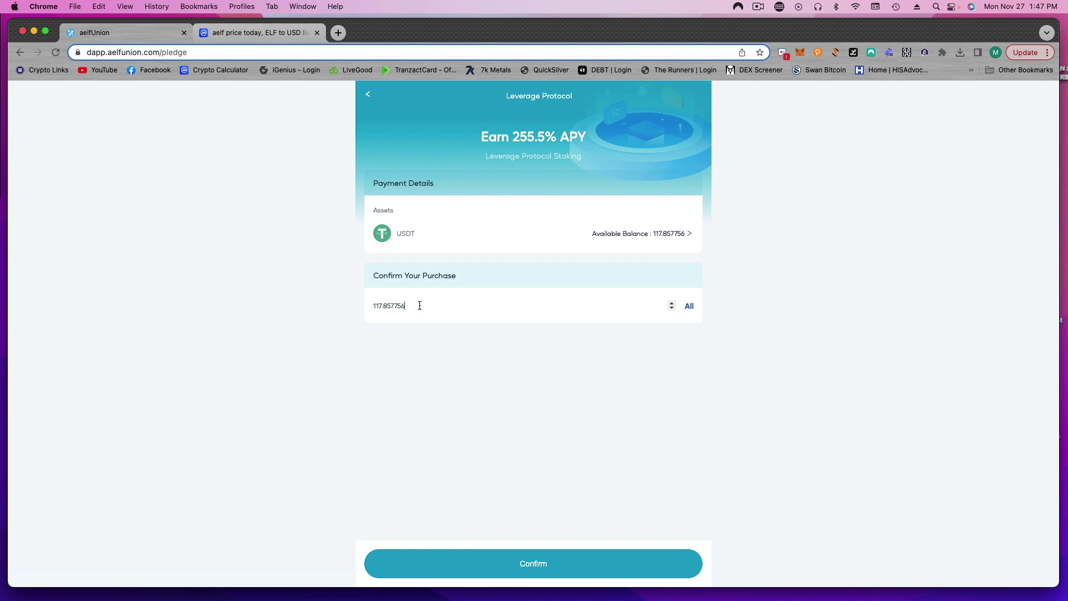
pyautogui.moveTo(421, 305); pyautogui.dragTo(342, 308)
pyautogui.write('117')
pyautogui.click(558, 564)
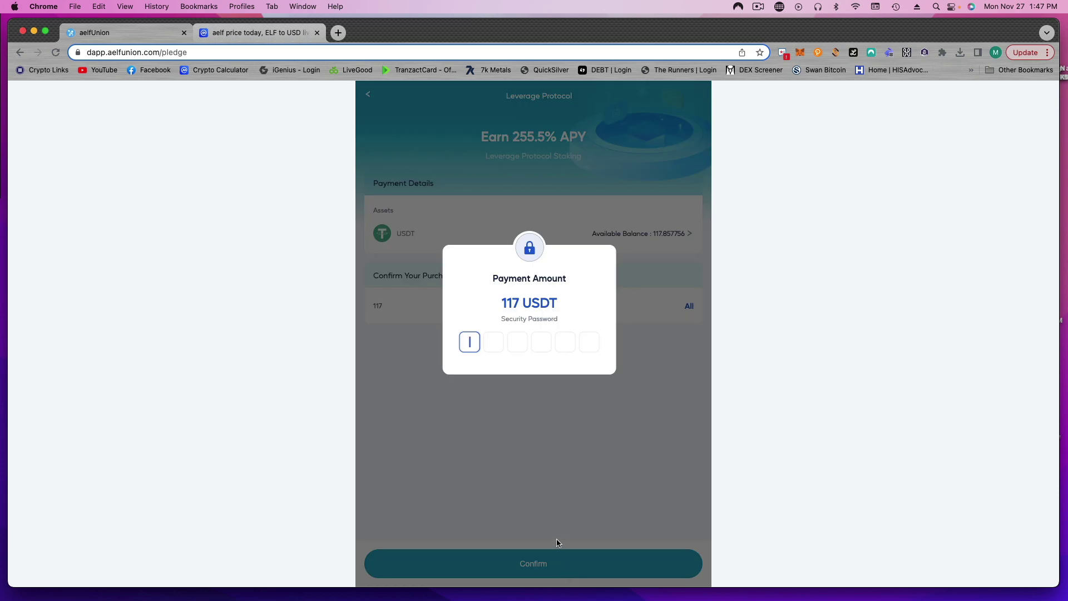
pyautogui.write('******')
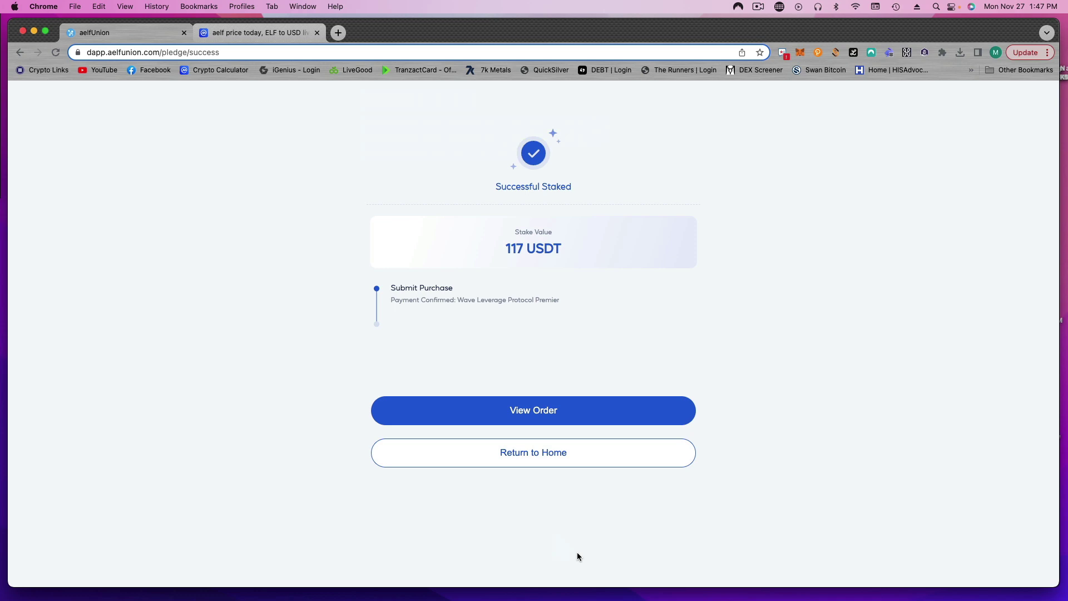
pyautogui.click(541, 461)
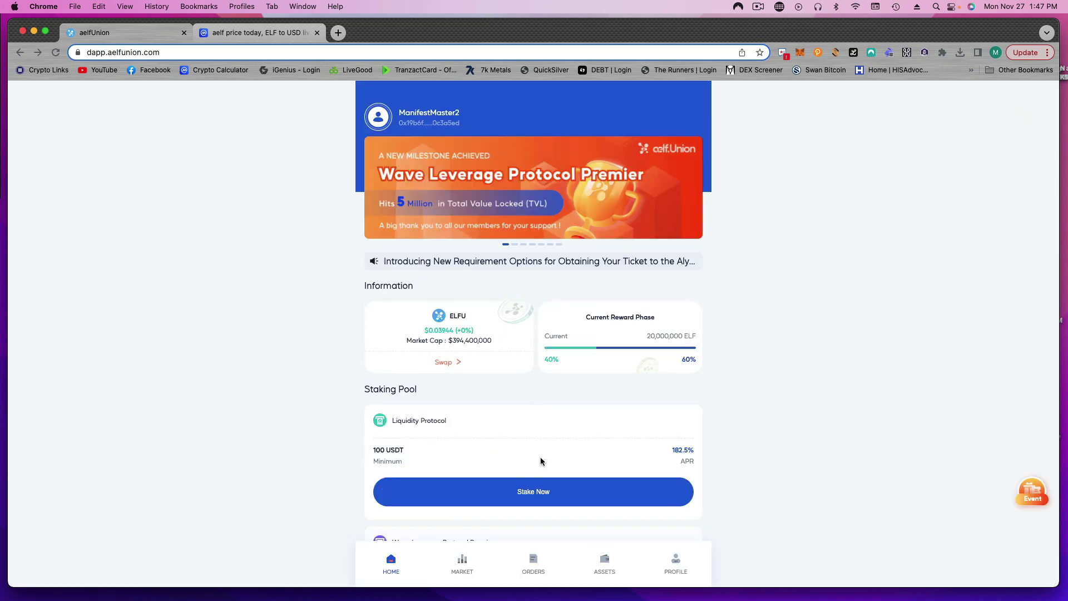
pyautogui.scroll(-5, 581, 433)
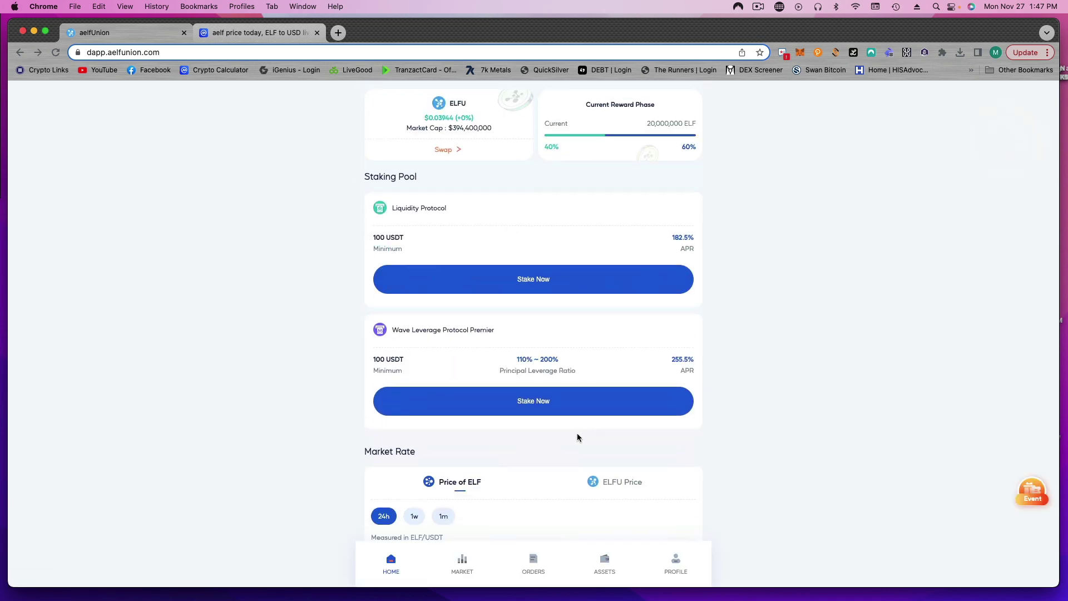
# Review the active 117 USDT Premier order, then view assets showing 0.857756 USDT remaining.
pyautogui.click(536, 572)
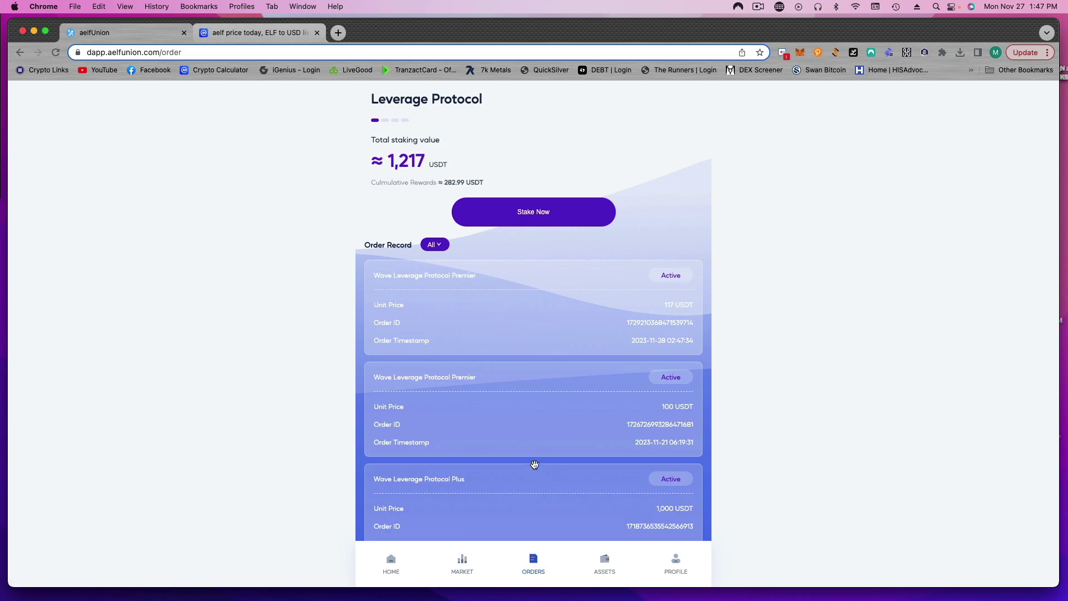
pyautogui.scroll(-2, 534, 467)
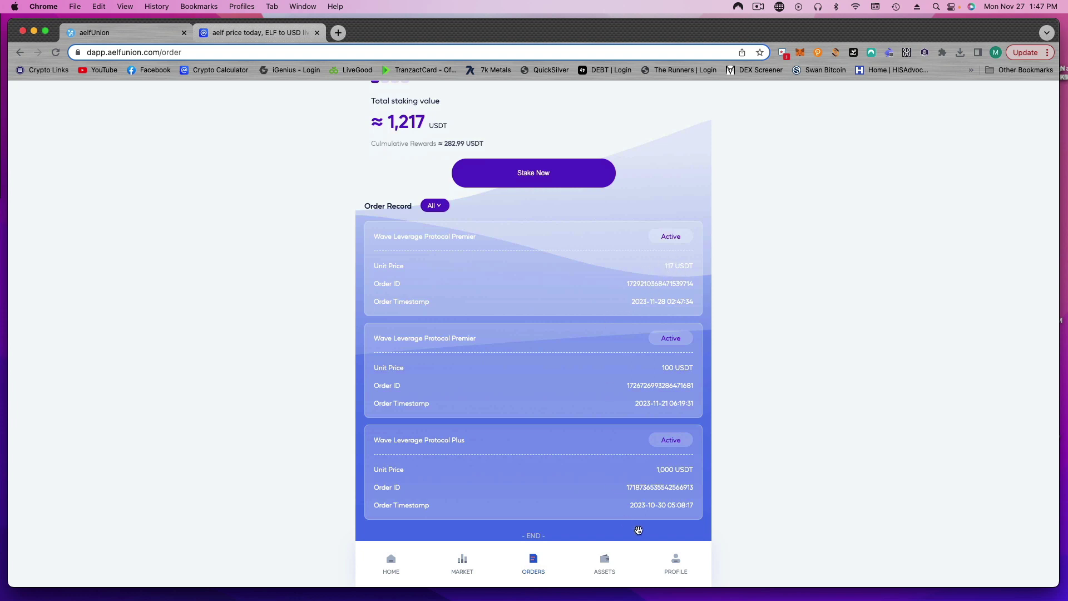
pyautogui.click(604, 569)
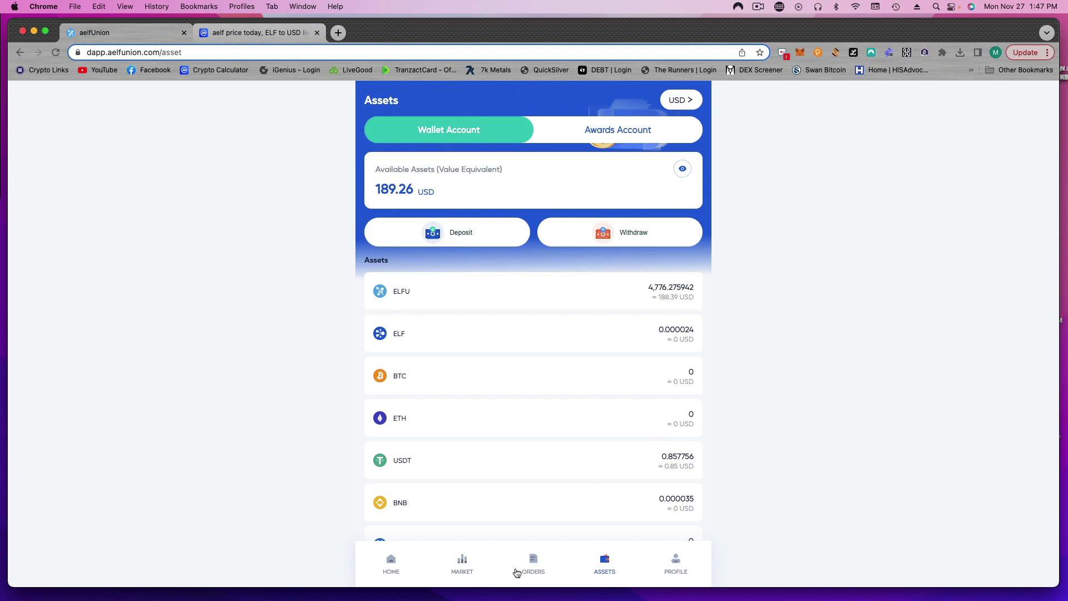
pyautogui.click(532, 565)
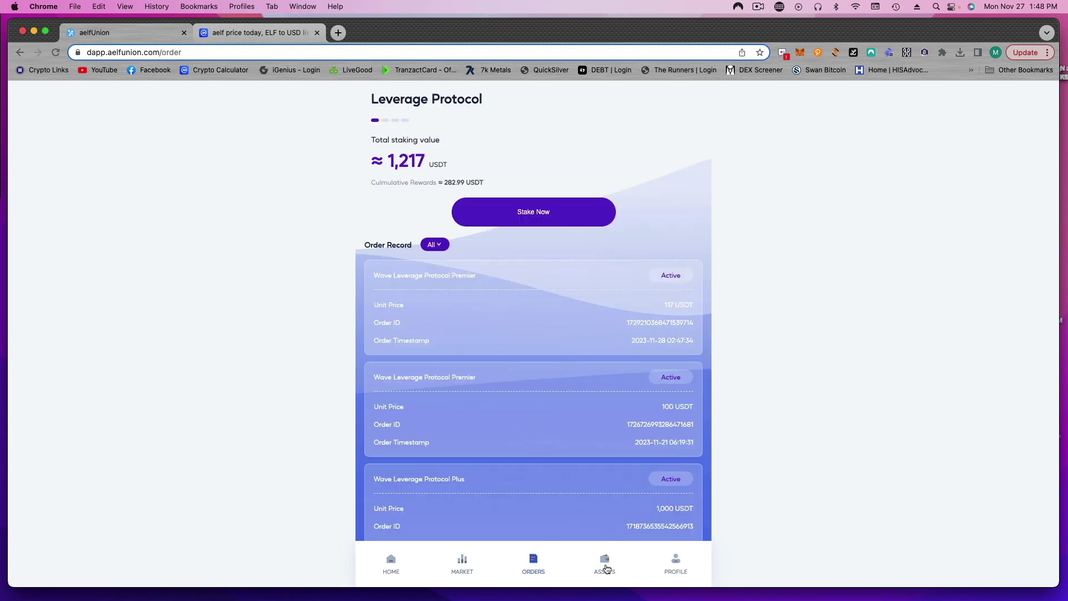
pyautogui.click(391, 563)
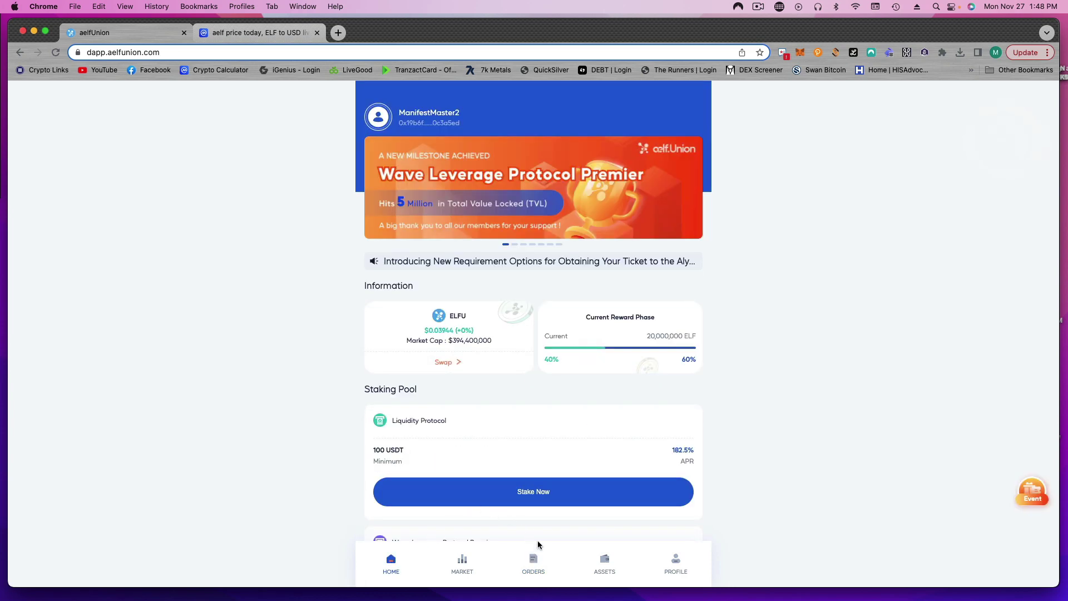
pyautogui.click(604, 560)
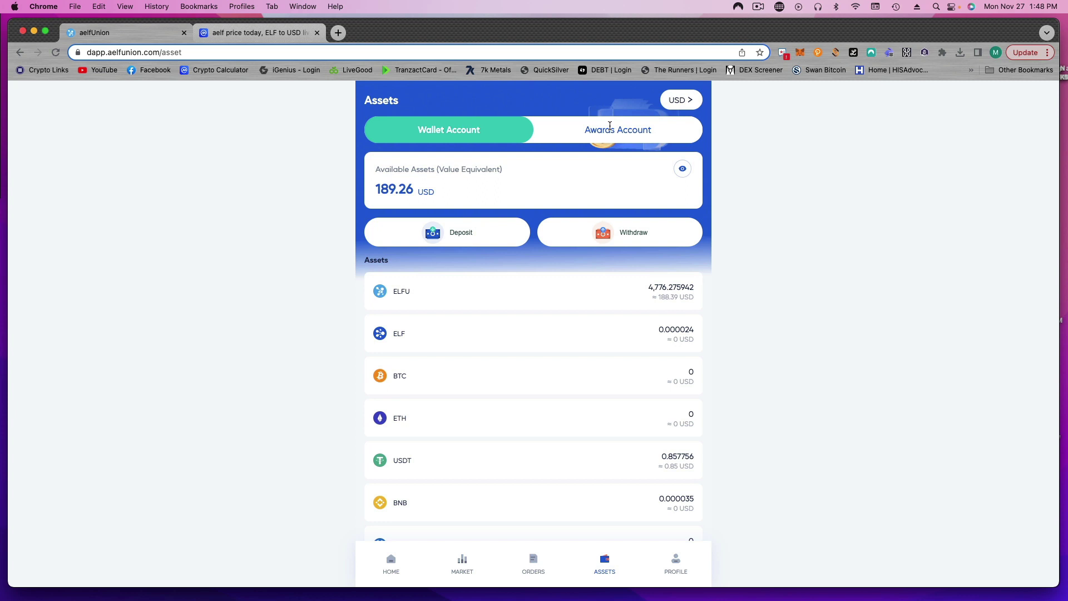
pyautogui.click(604, 137)
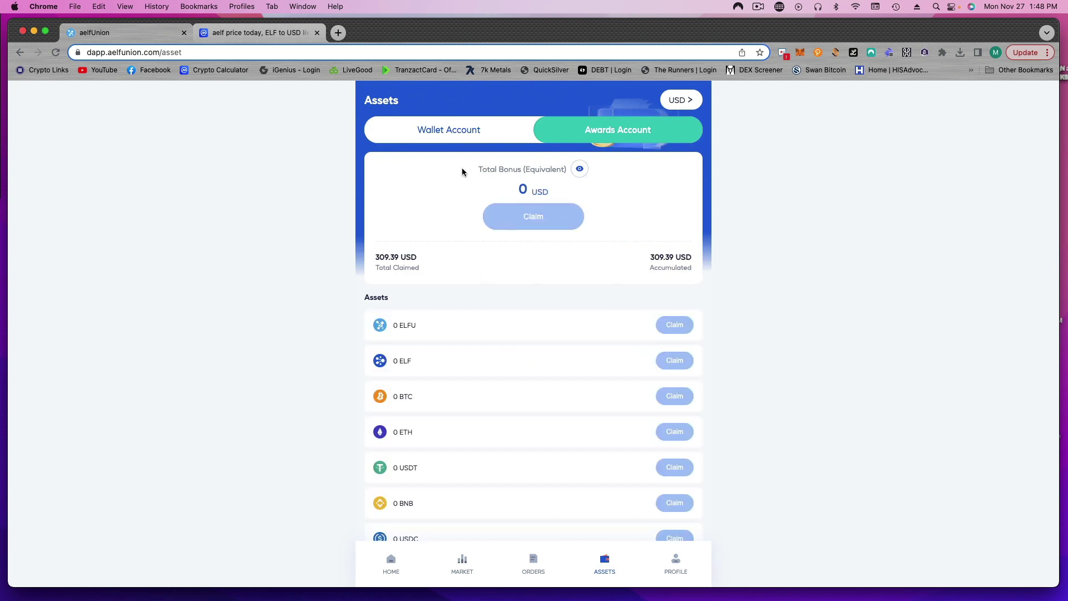
pyautogui.click(459, 124)
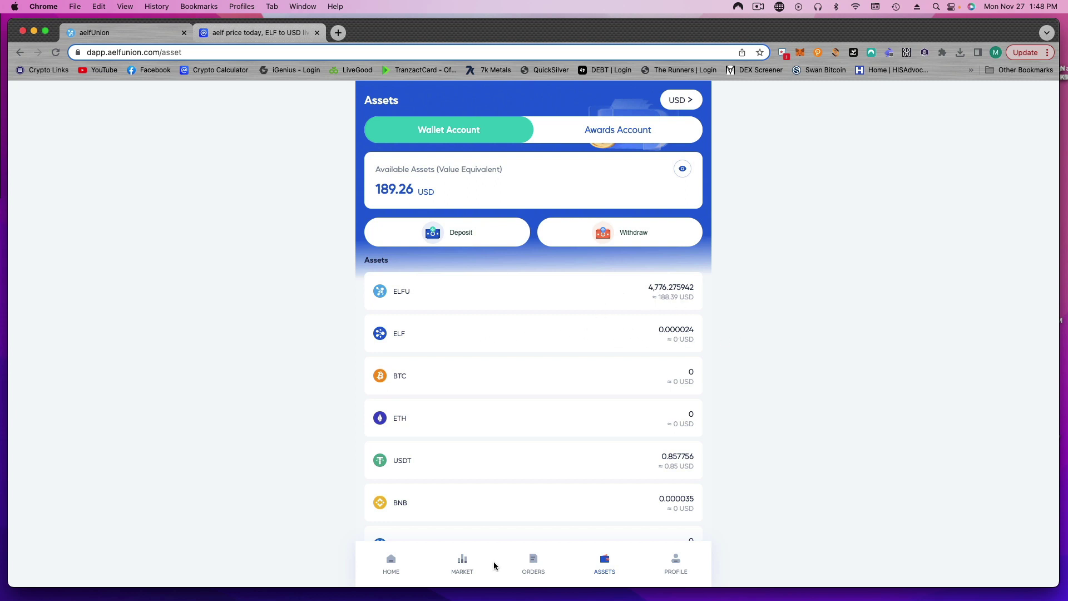
# Browse the MARKET reward totals, then view the one-week ELFU/USDT price chart near $0.039 on home.
pyautogui.click(468, 564)
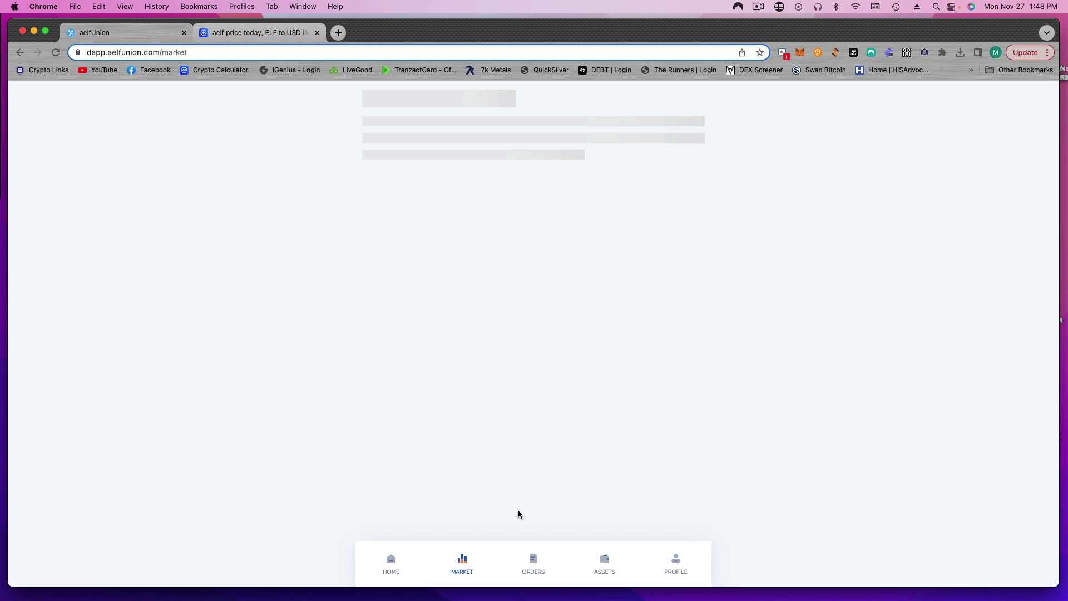
pyautogui.scroll(-5, 519, 512)
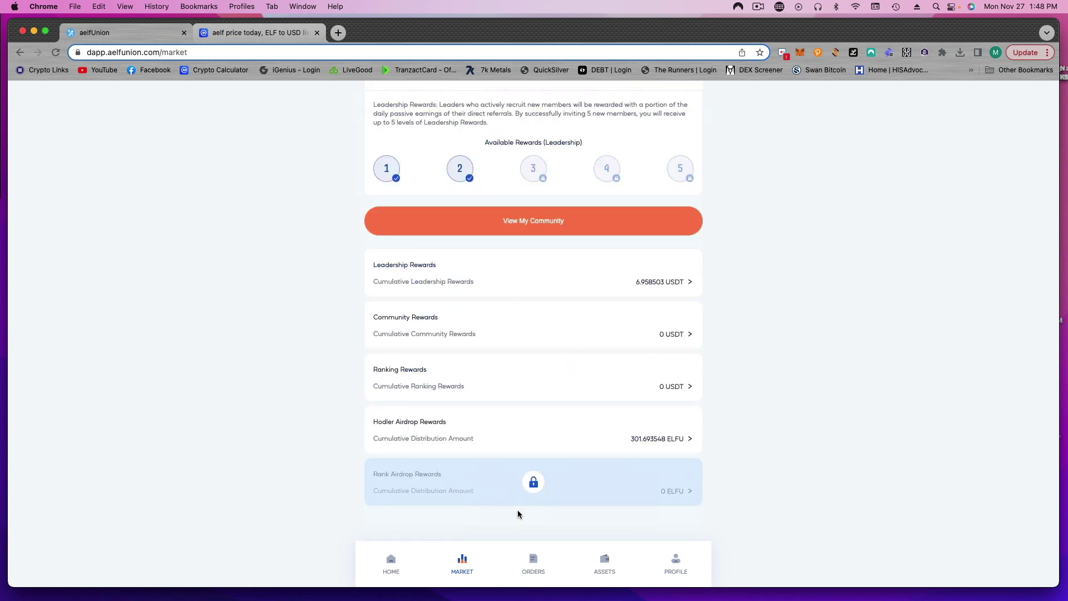
pyautogui.click(398, 560)
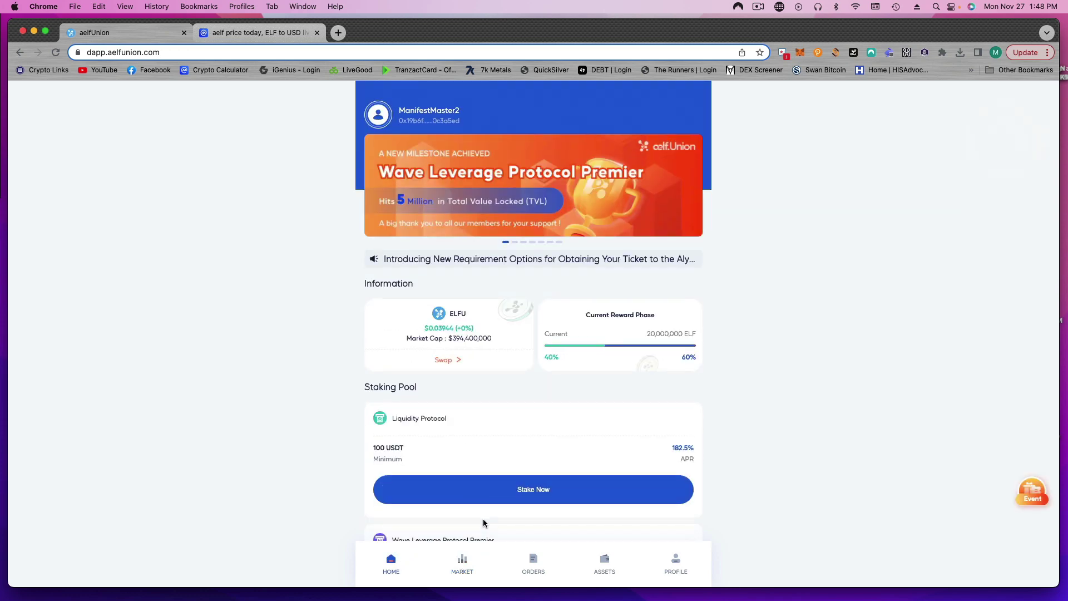
pyautogui.scroll(-6, 483, 522)
pyautogui.click(618, 354)
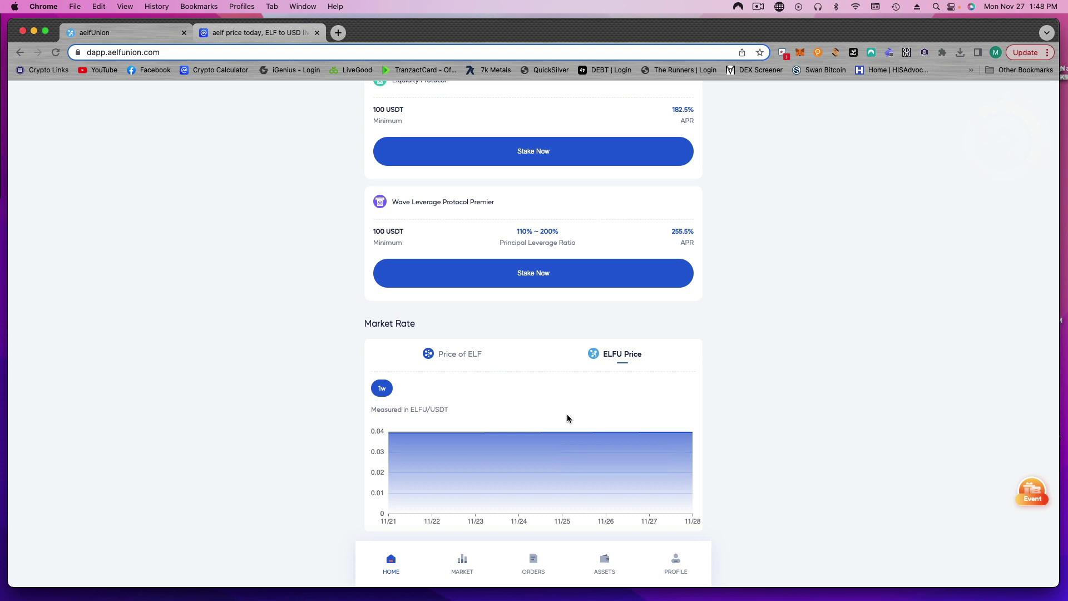
pyautogui.scroll(6, 562, 399)
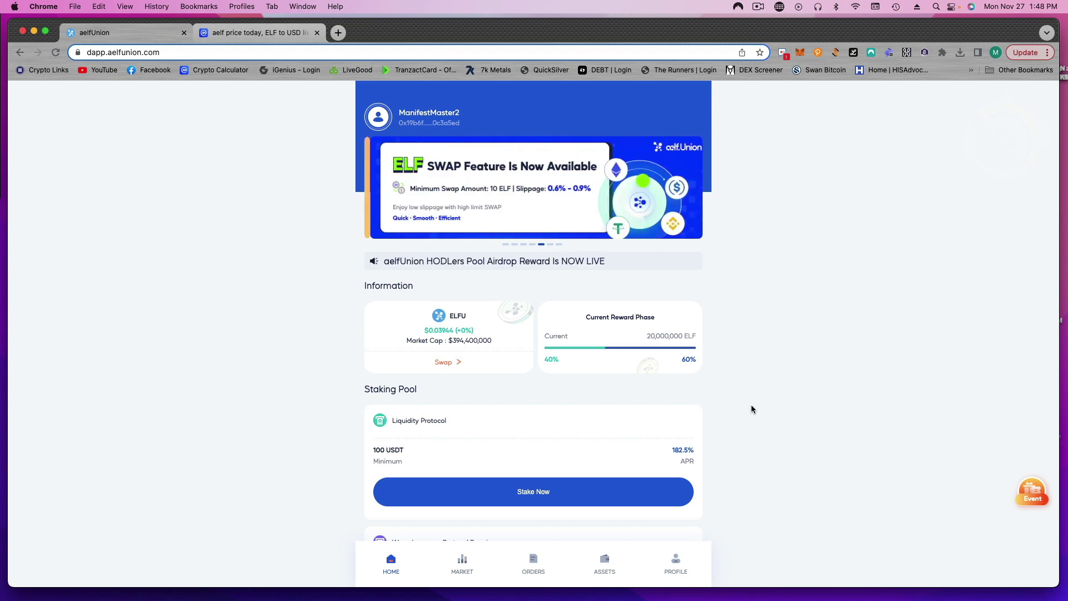
# Open PROFILE and show the Invite Friends card with its QR code and invitation code.
pyautogui.click(688, 565)
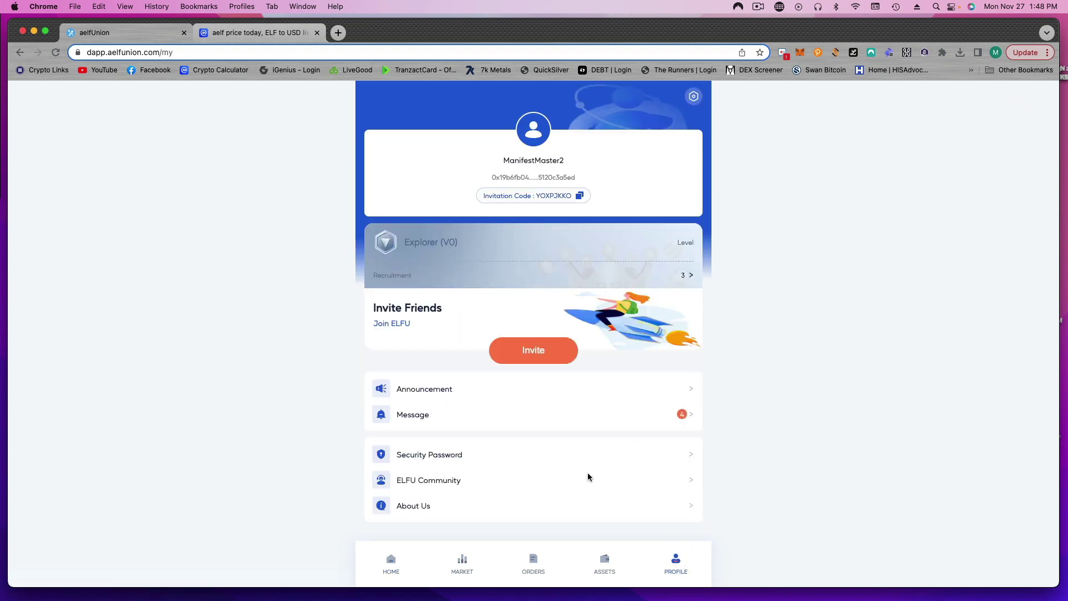
pyautogui.click(529, 350)
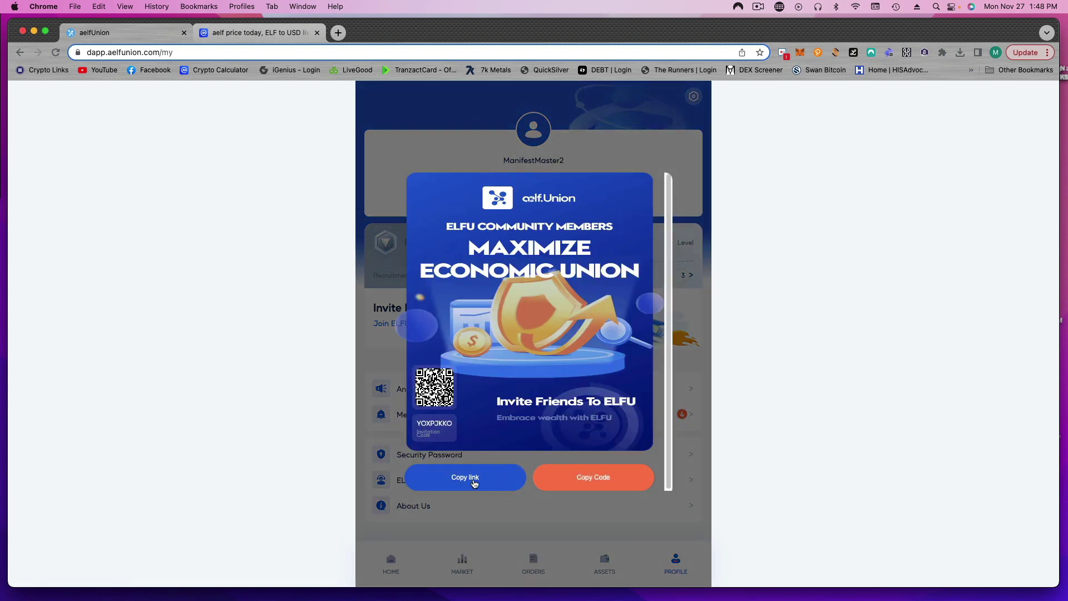